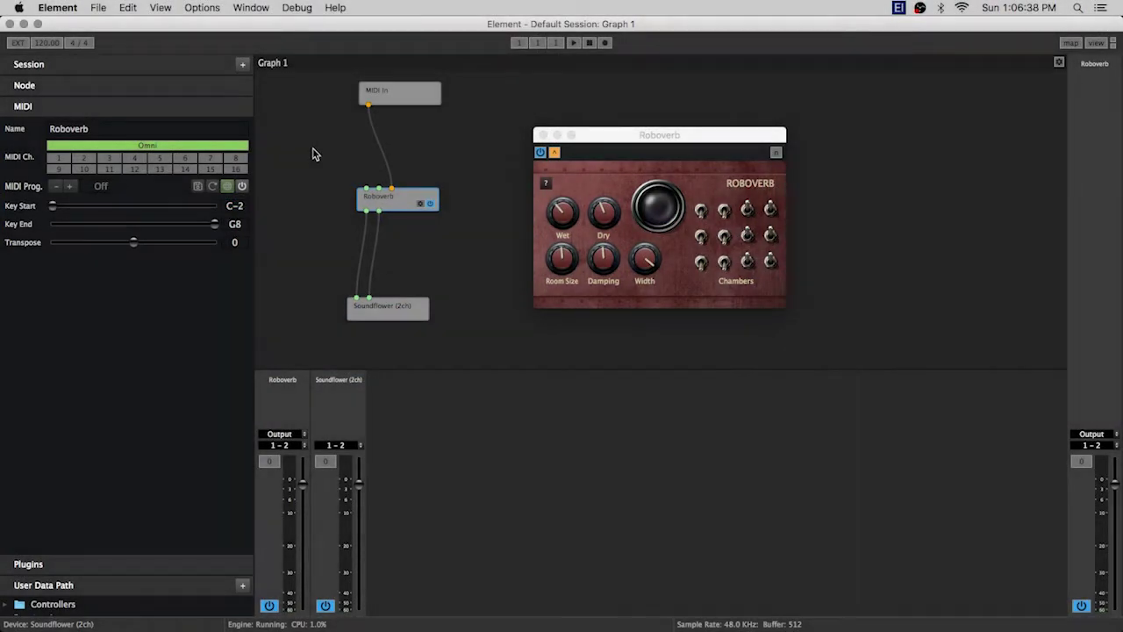
- Shift the Roboverb plugin window left and select the Roboverb node's Name field for editing
left_click_drag(597, 139, 559, 139)
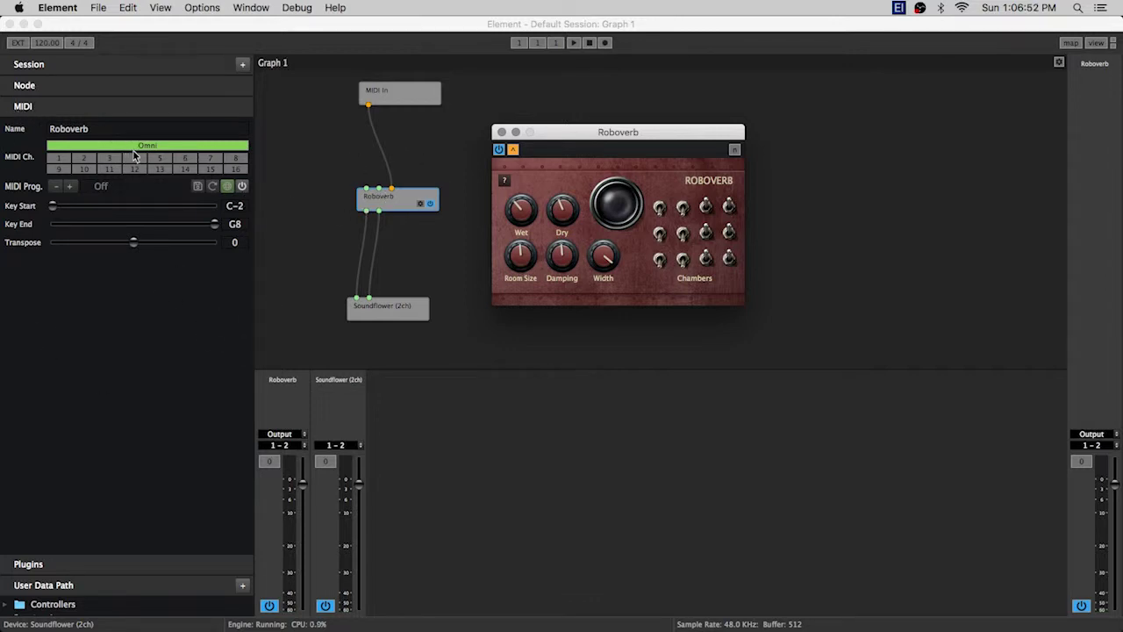
left_click(380, 208)
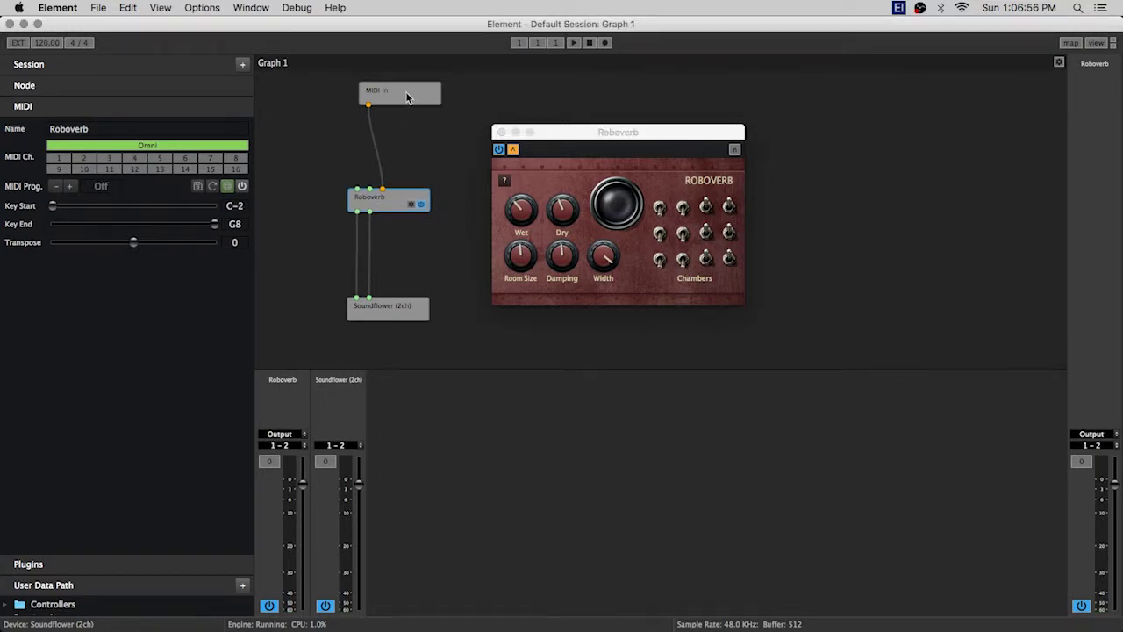
left_click(127, 128)
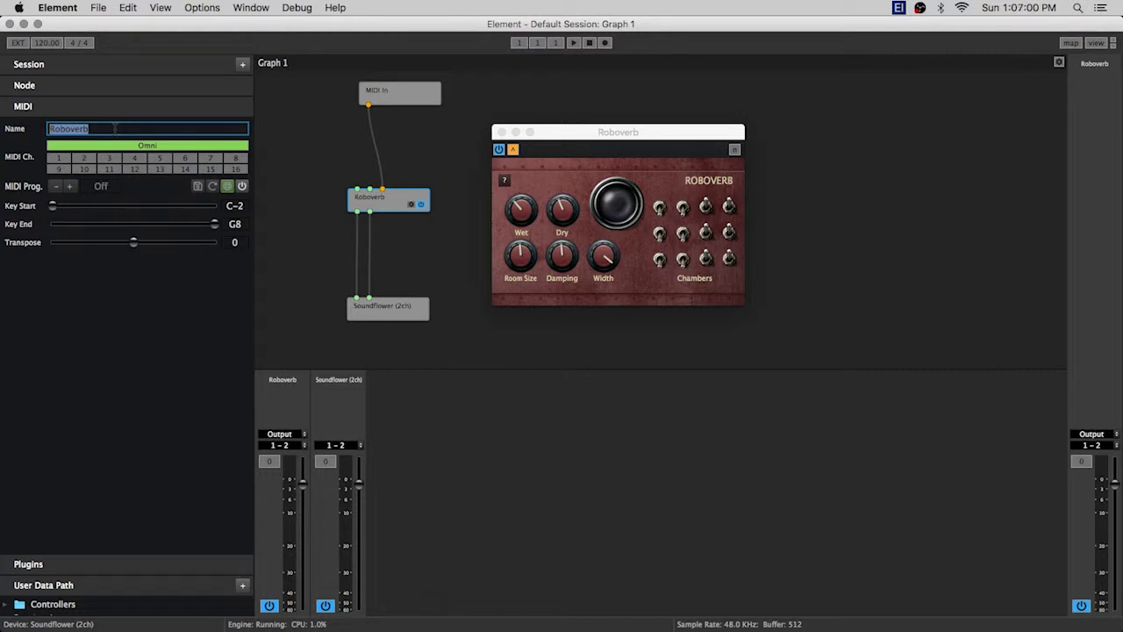
- Change the node name to 'Roboverb Renamed', then nudge the node and plugin window slightly left
key("Left")
key("Return")
left_click_drag(384, 197, 373, 200)
left_click_drag(544, 136, 535, 136)
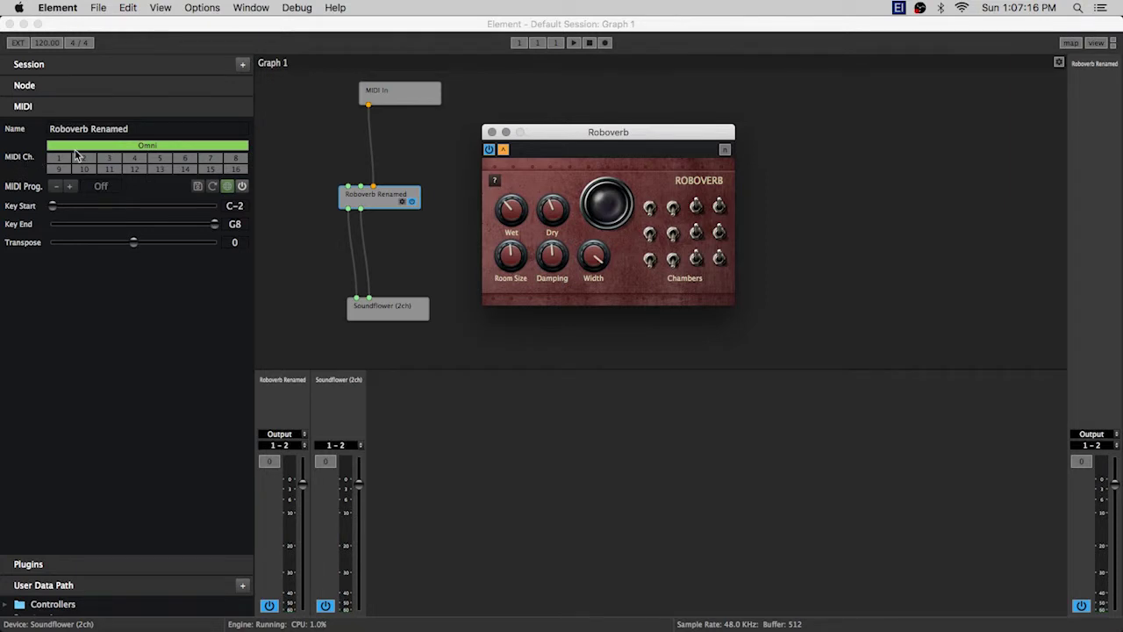
- Turn Omni off and try enabling MIDI channels 1, 10, 3, 12, 5, 4 and 13
left_click(171, 147)
left_click(171, 147)
left_click(171, 148)
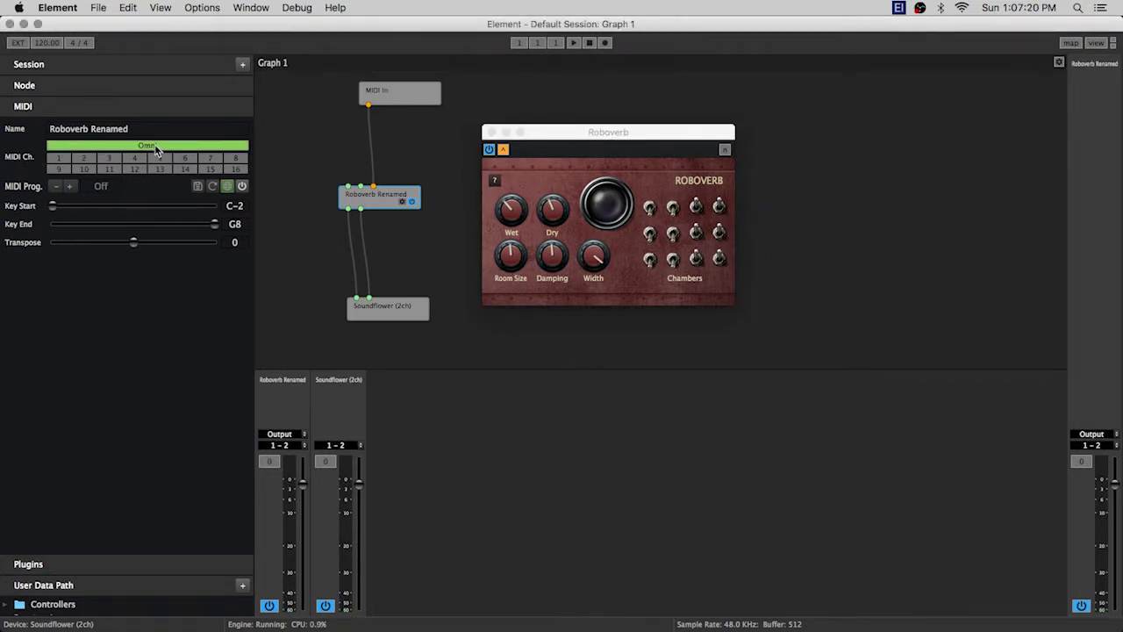
left_click(156, 147)
left_click(57, 159)
left_click(84, 169)
left_click(110, 158)
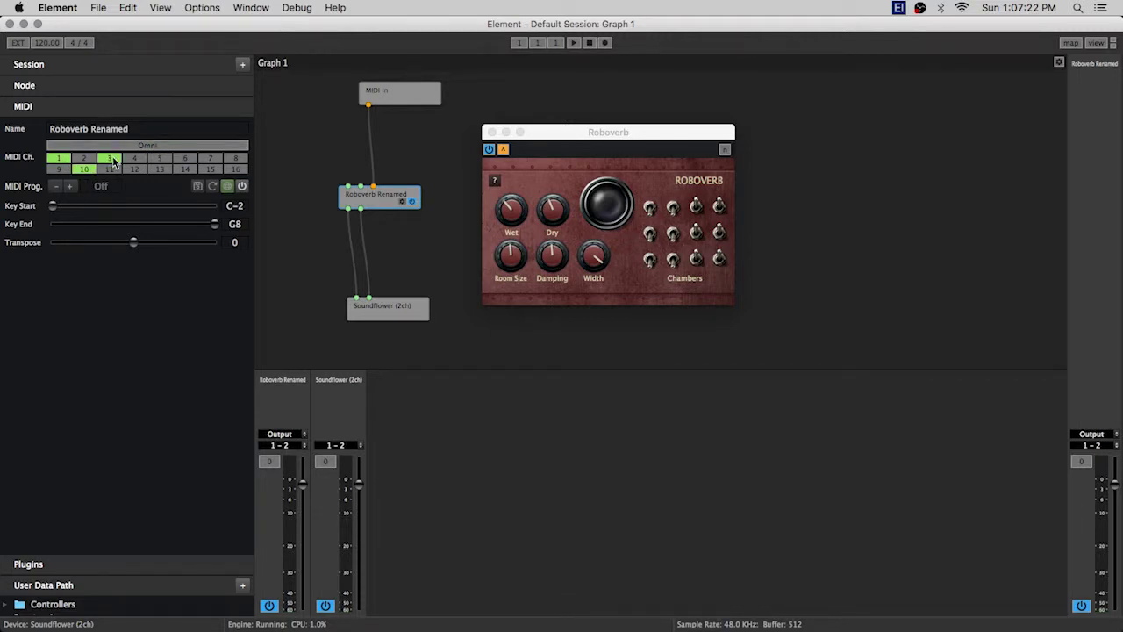
left_click(138, 170)
left_click(161, 157)
left_click(141, 161)
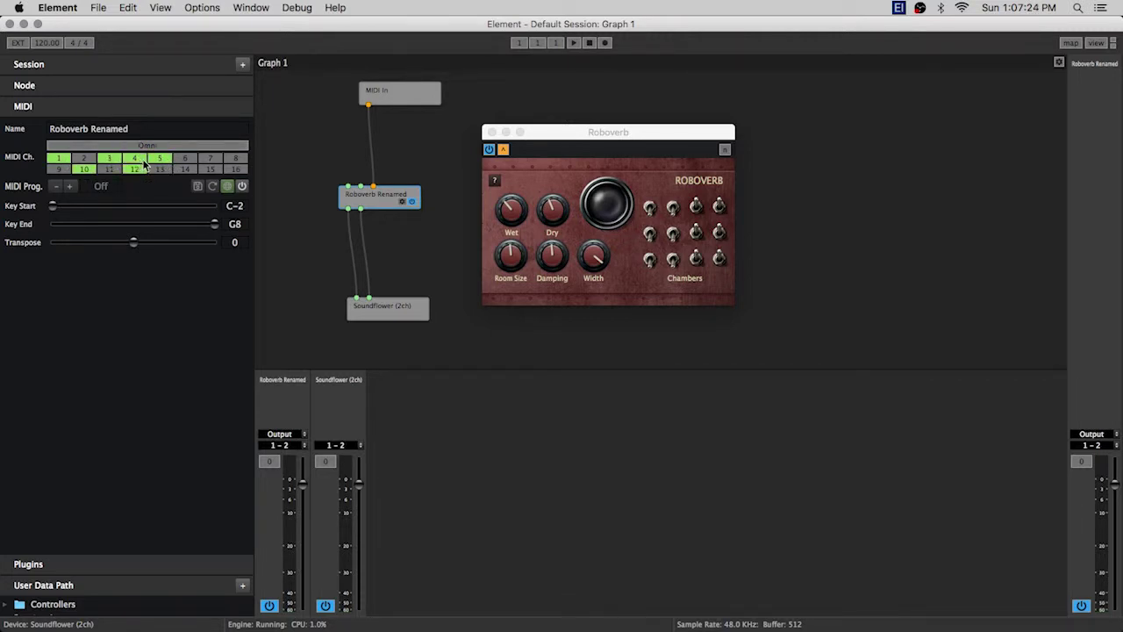
left_click(160, 170)
- Clear channels 3, 4, 12, 13, 5, 10 and 1 and switch back to Omni
left_click(108, 159)
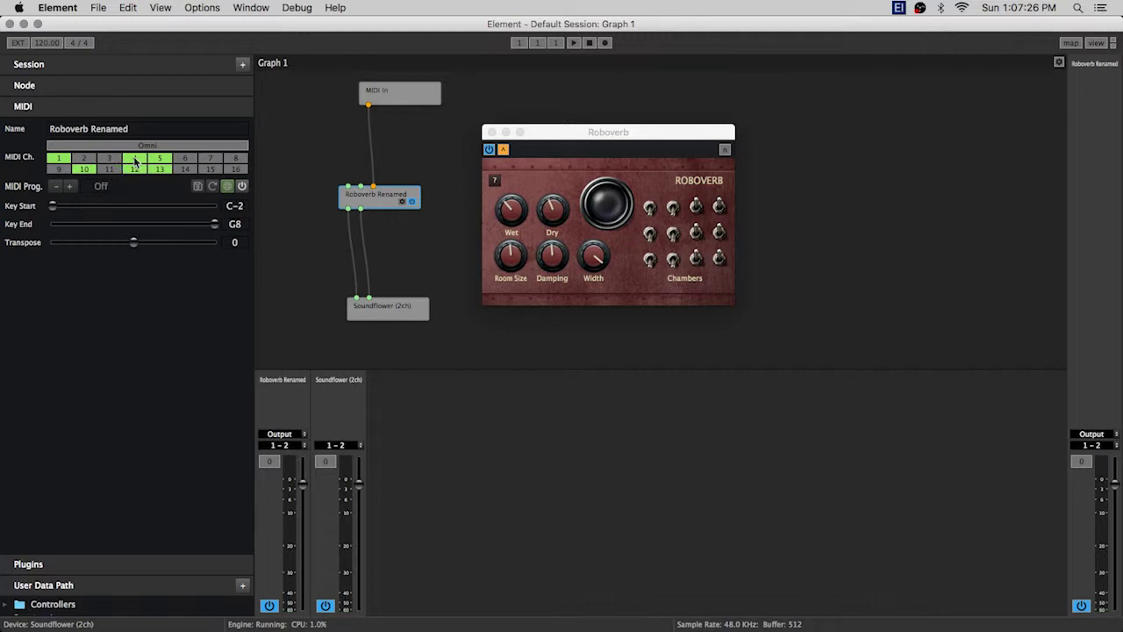
left_click(134, 159)
left_click(134, 169)
left_click(159, 168)
left_click(160, 158)
left_click(84, 169)
left_click(59, 158)
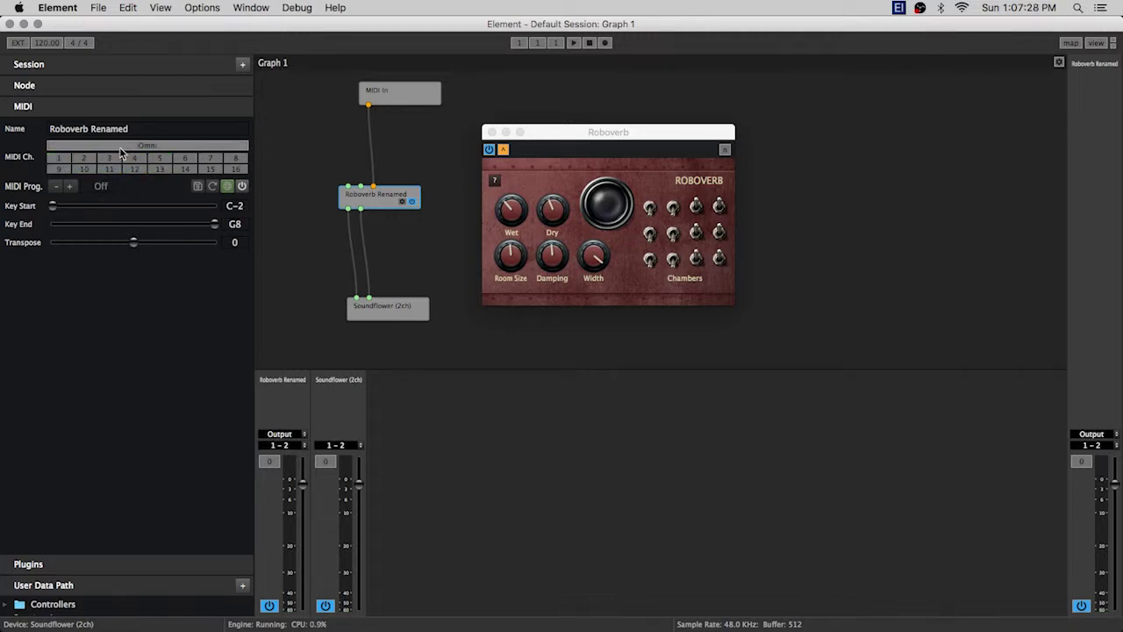
left_click(119, 147)
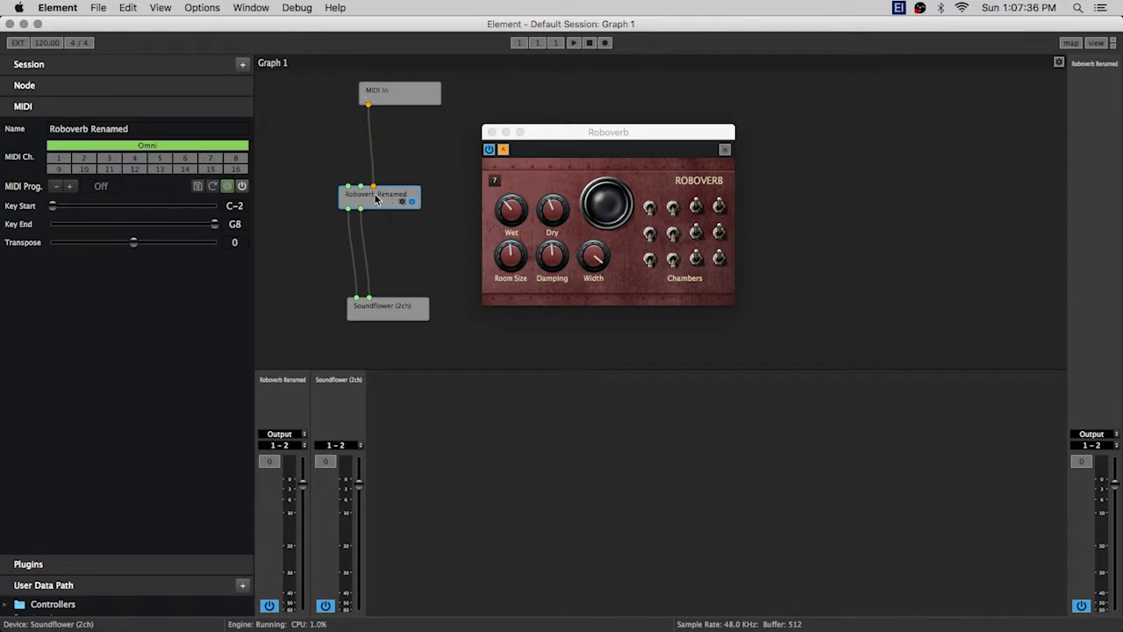
- Turn Omni off again and enable only MIDI channels 1, 3 and 10
left_click(144, 146)
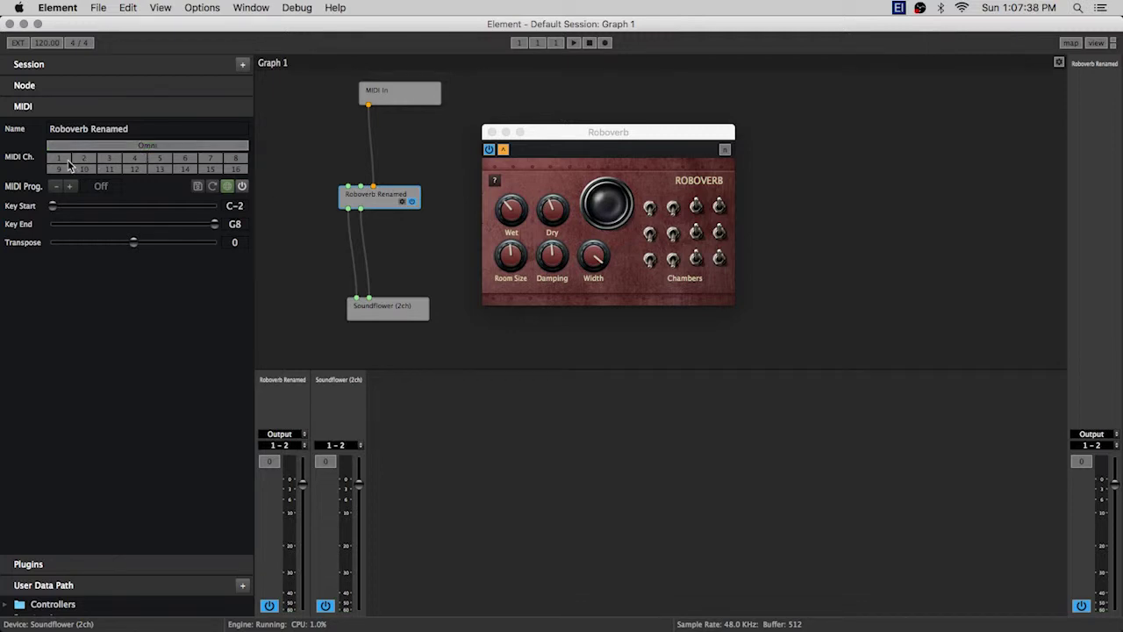
left_click(68, 162)
left_click(84, 168)
left_click(109, 158)
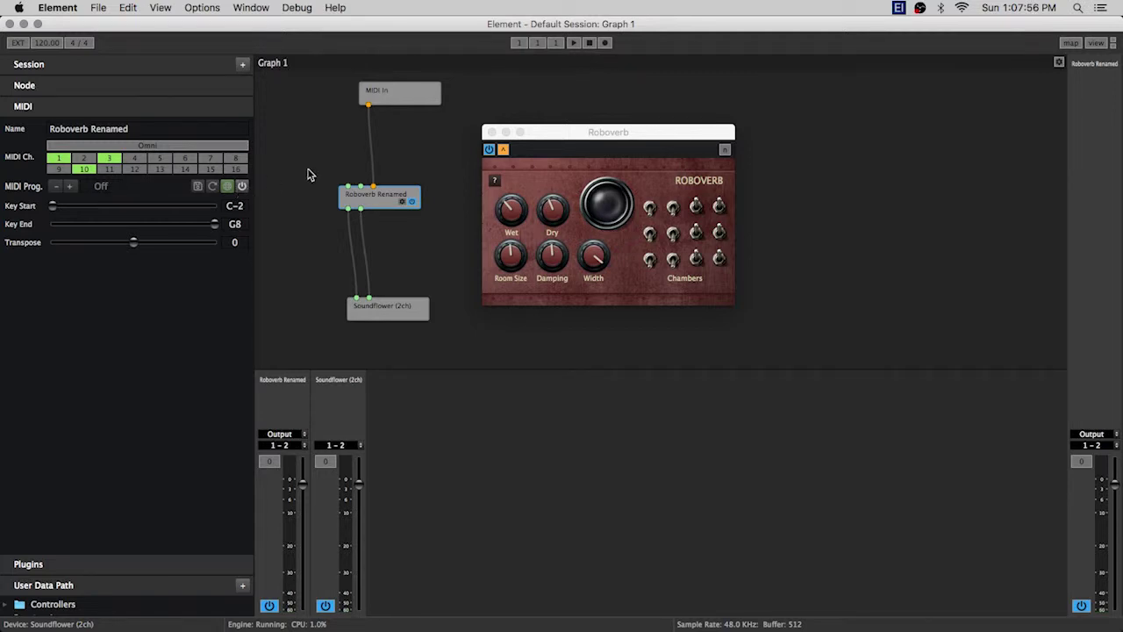
- Switch on MIDI program changes for the node and lower the program number to 1
left_click(242, 187)
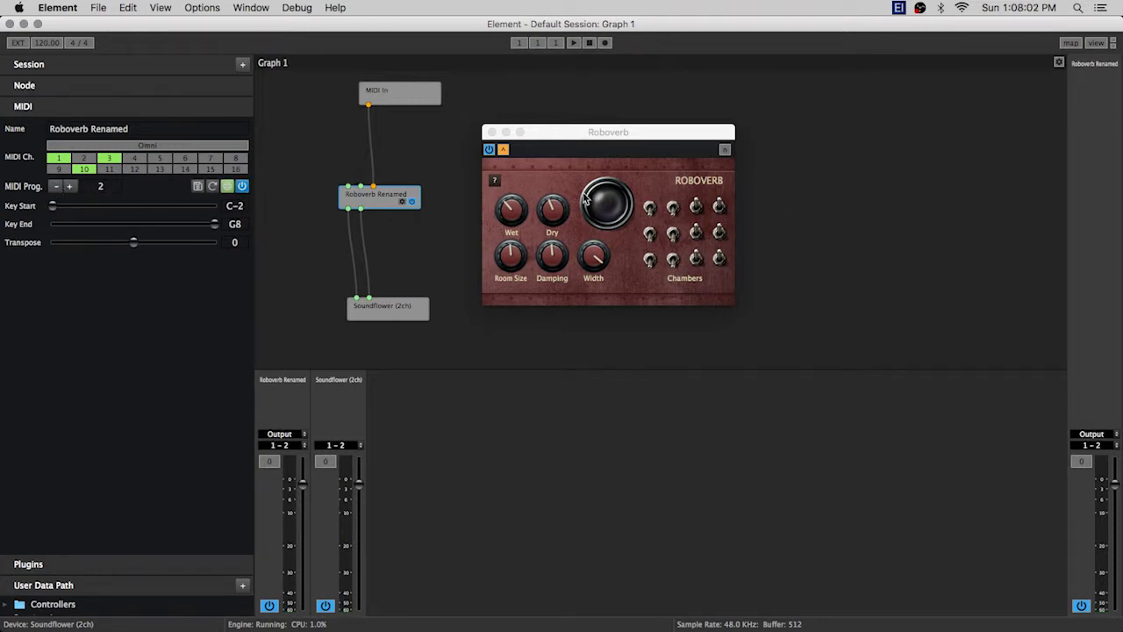
left_click(56, 186)
left_click(711, 213)
- Flip several of Roboverb's Chambers switches, including the whole top row
left_click(695, 232)
left_click(697, 258)
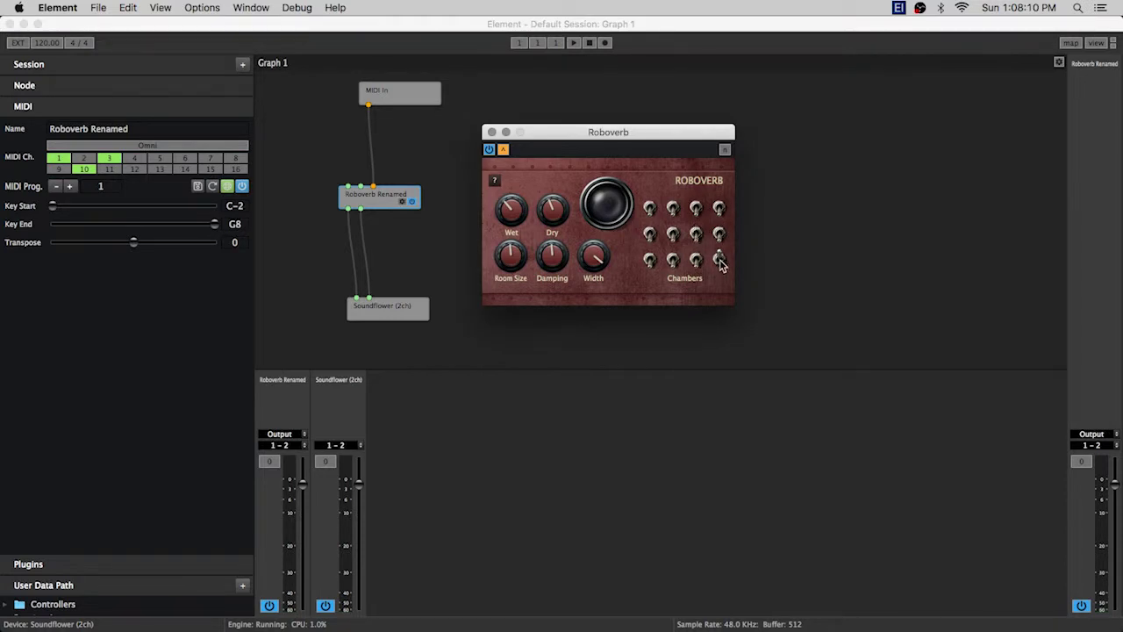
left_click(720, 258)
left_click(198, 188)
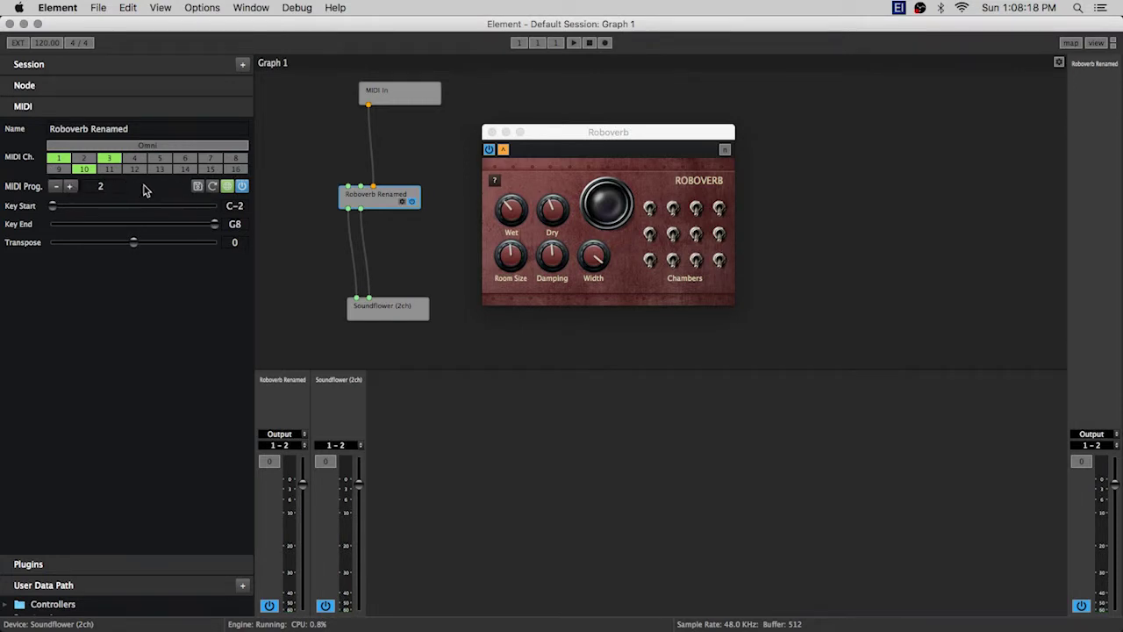
left_click(650, 208)
left_click(673, 209)
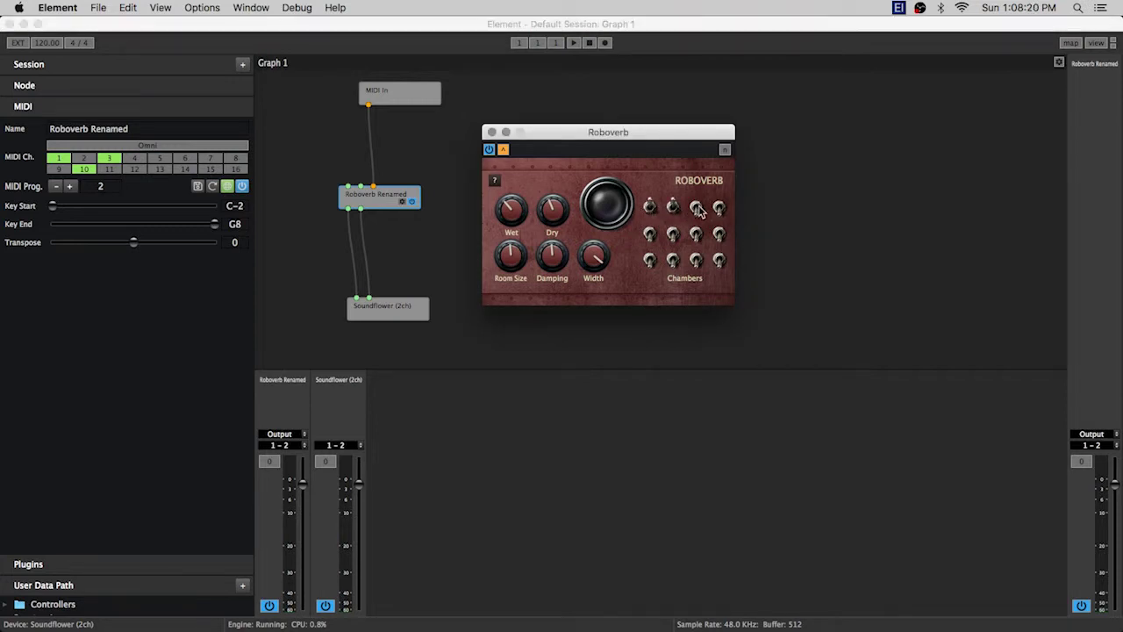
left_click(696, 208)
left_click(720, 208)
left_click(720, 234)
- Toggle the bottom-row and first middle-row Chambers switches, then lower the MIDI program from 2 to 1
left_click(719, 260)
left_click(695, 259)
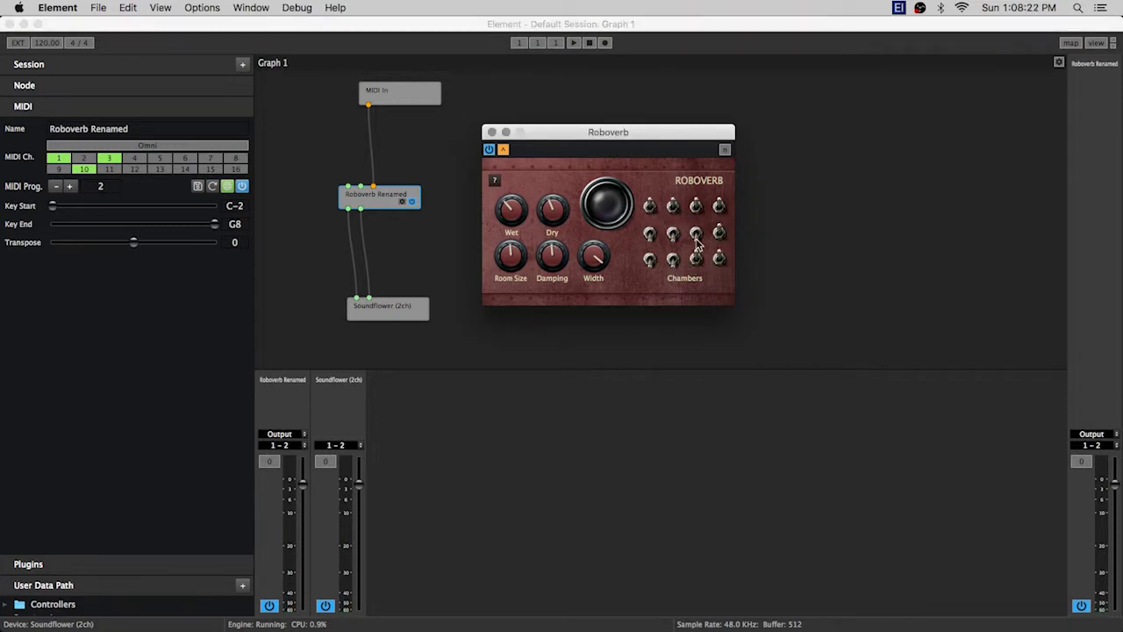
left_click(672, 257)
left_click(649, 257)
left_click(649, 232)
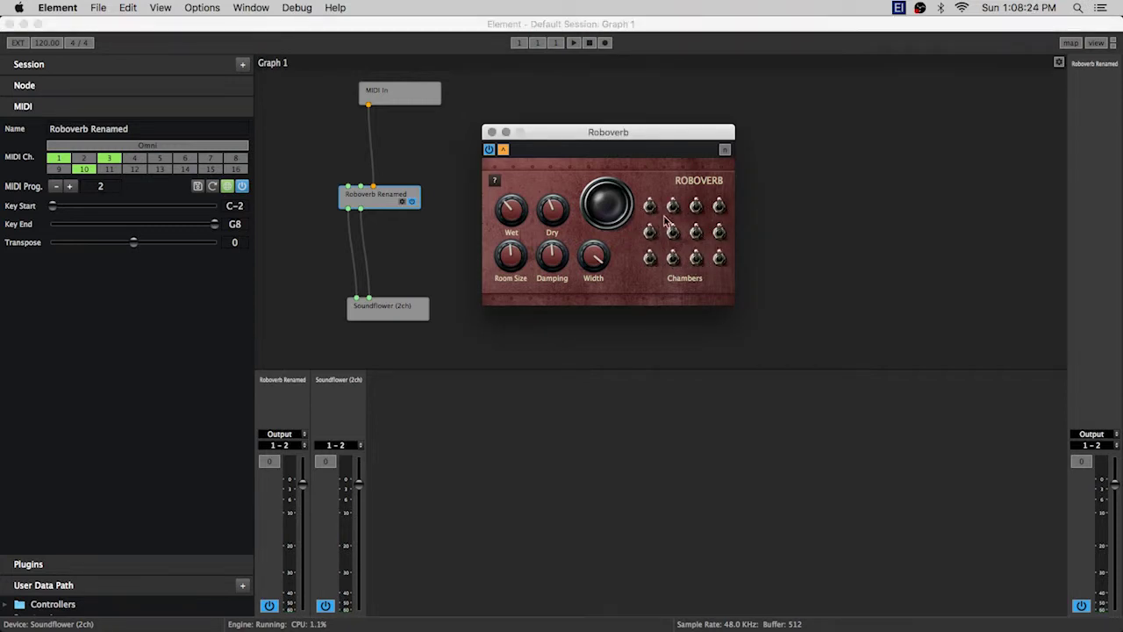
left_click(199, 186)
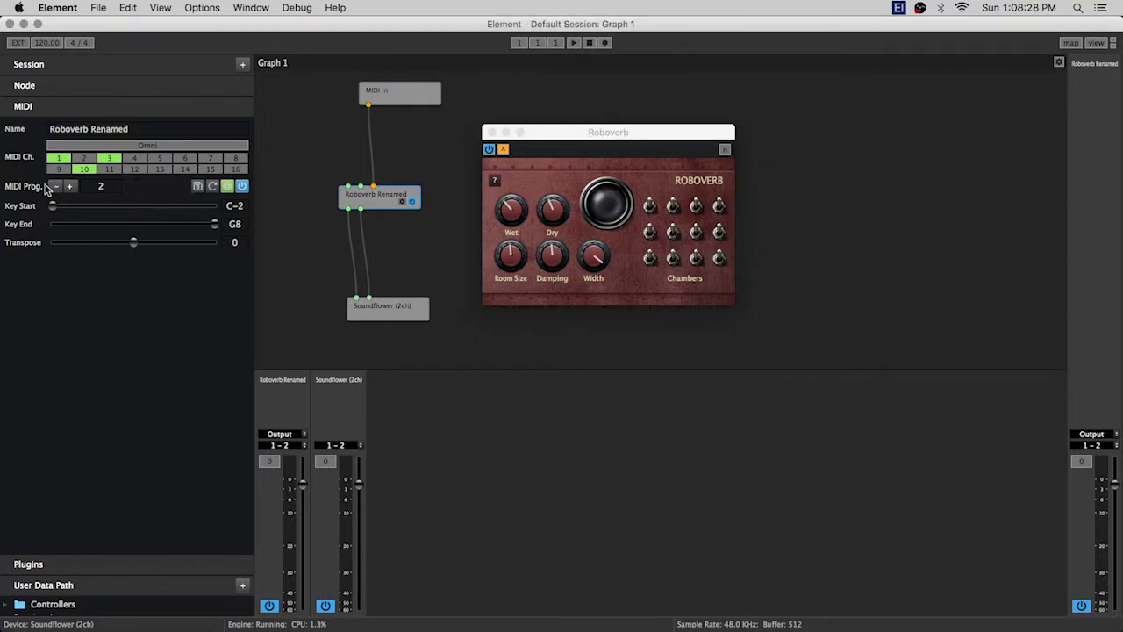
left_click(57, 186)
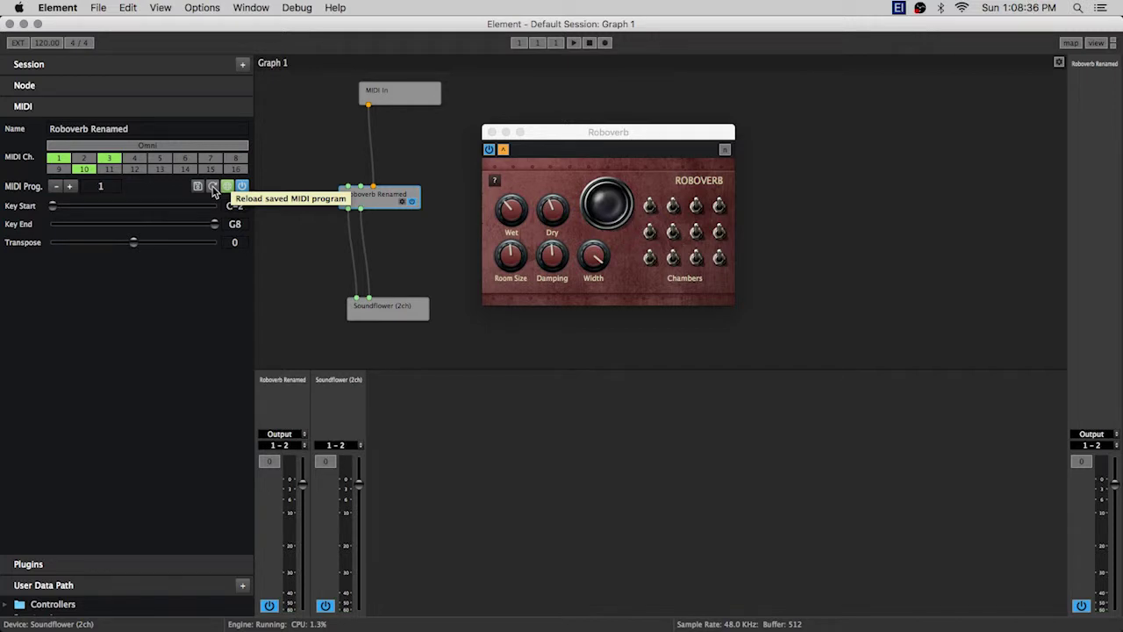
- Reload the node's saved MIDI program, restoring program 2
left_click(213, 188)
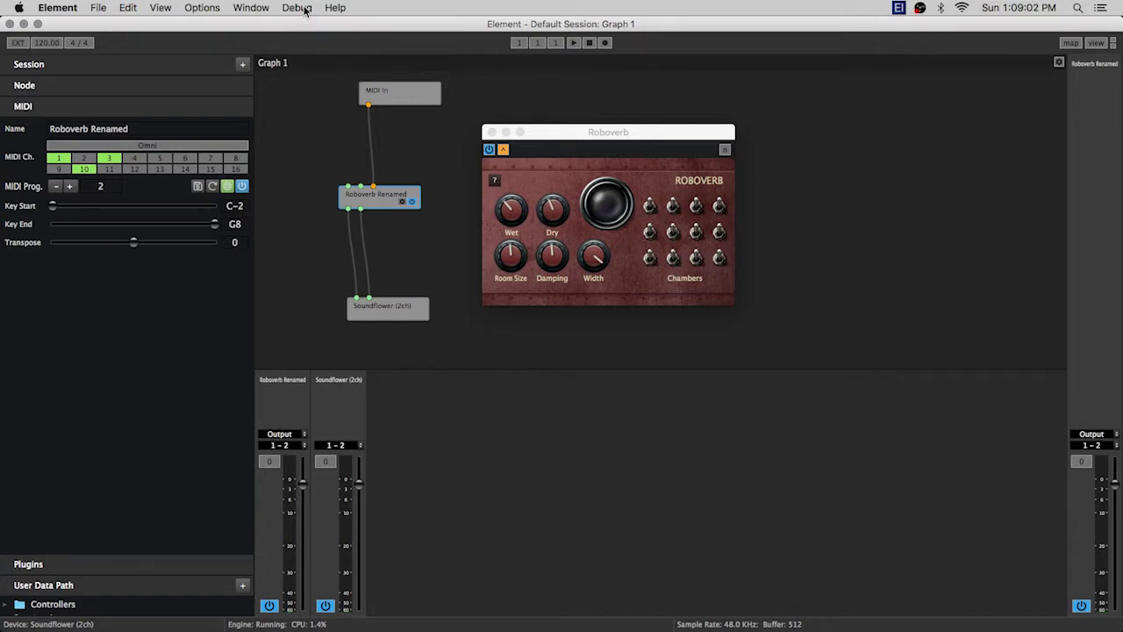
left_click(297, 8)
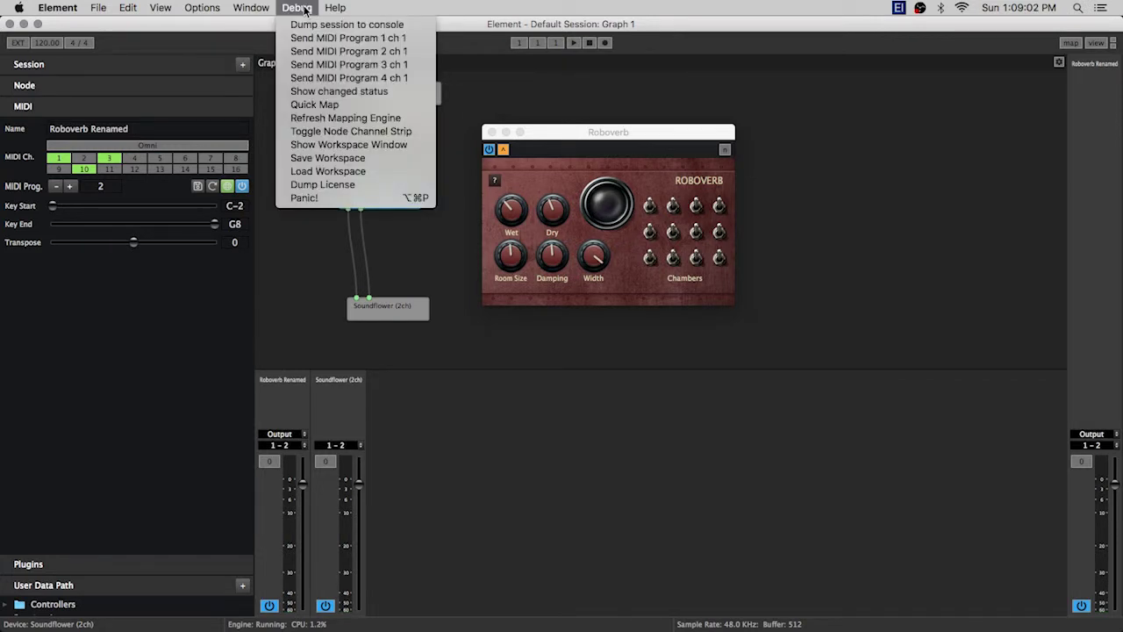
left_click(341, 41)
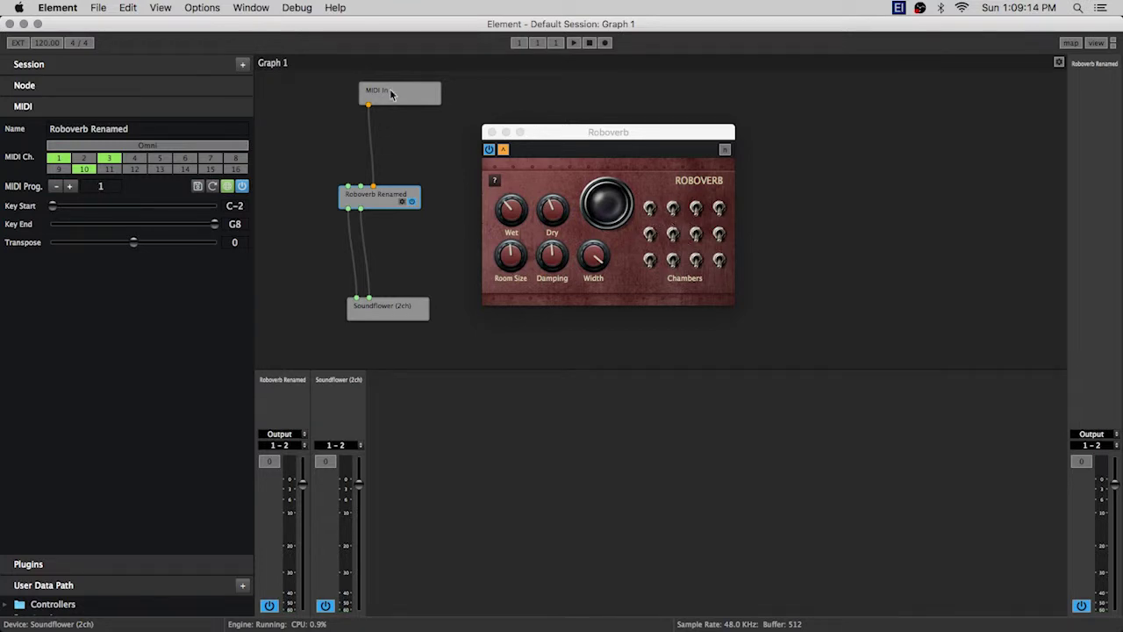
left_click(296, 9)
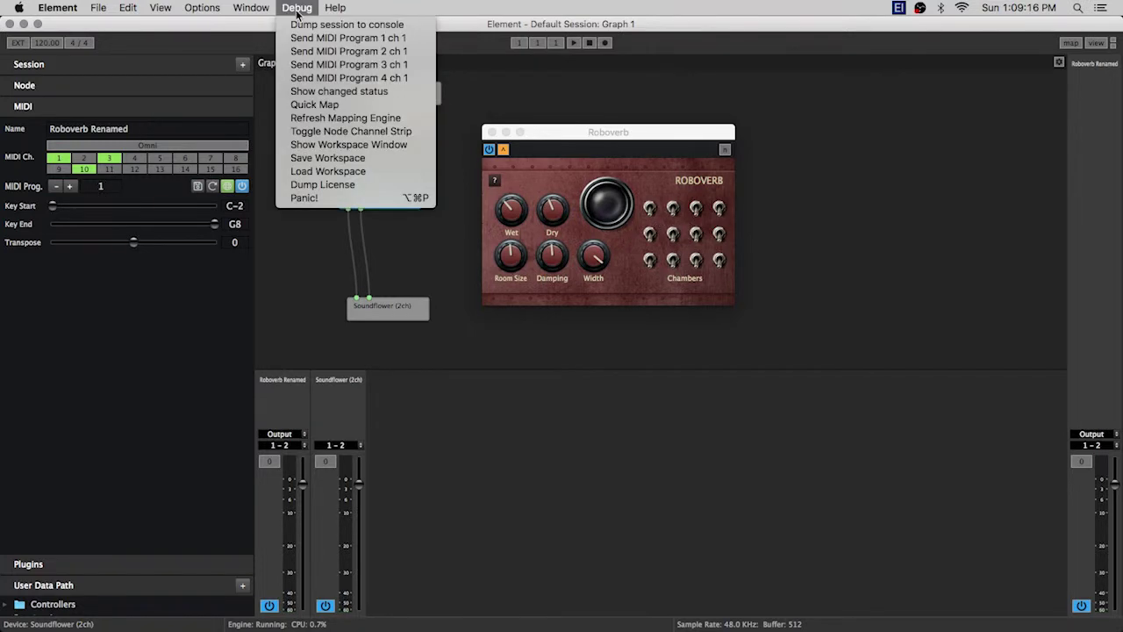
left_click(321, 52)
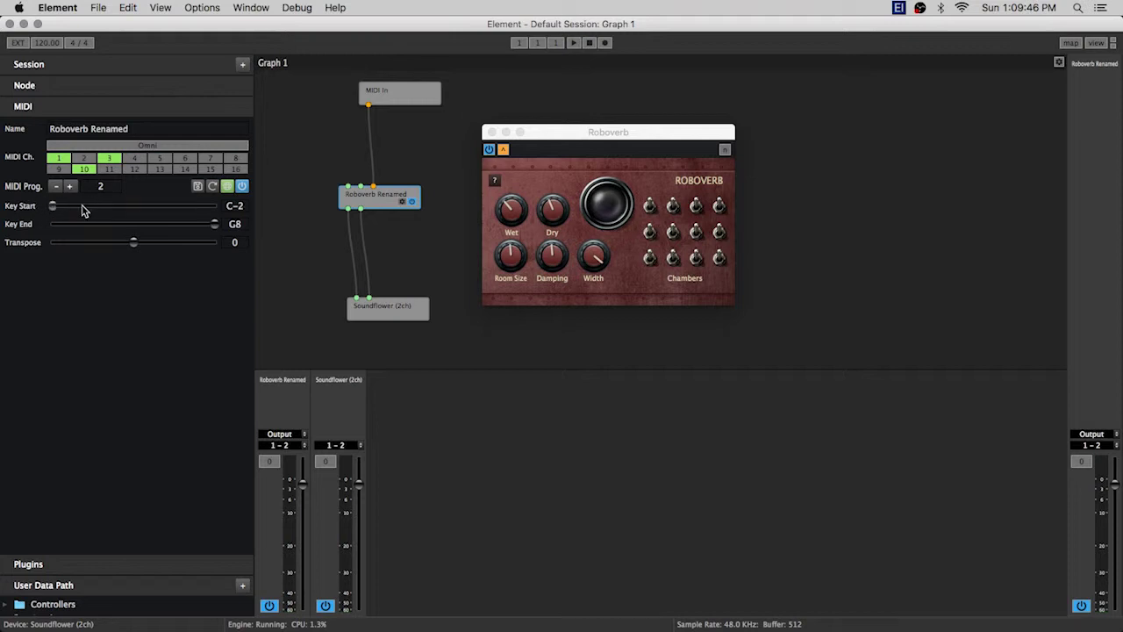
- Try several key ranges, settling on Key Start C-2 and Key End C#2
left_click_drag(52, 209, 95, 210)
left_click_drag(214, 226, 158, 226)
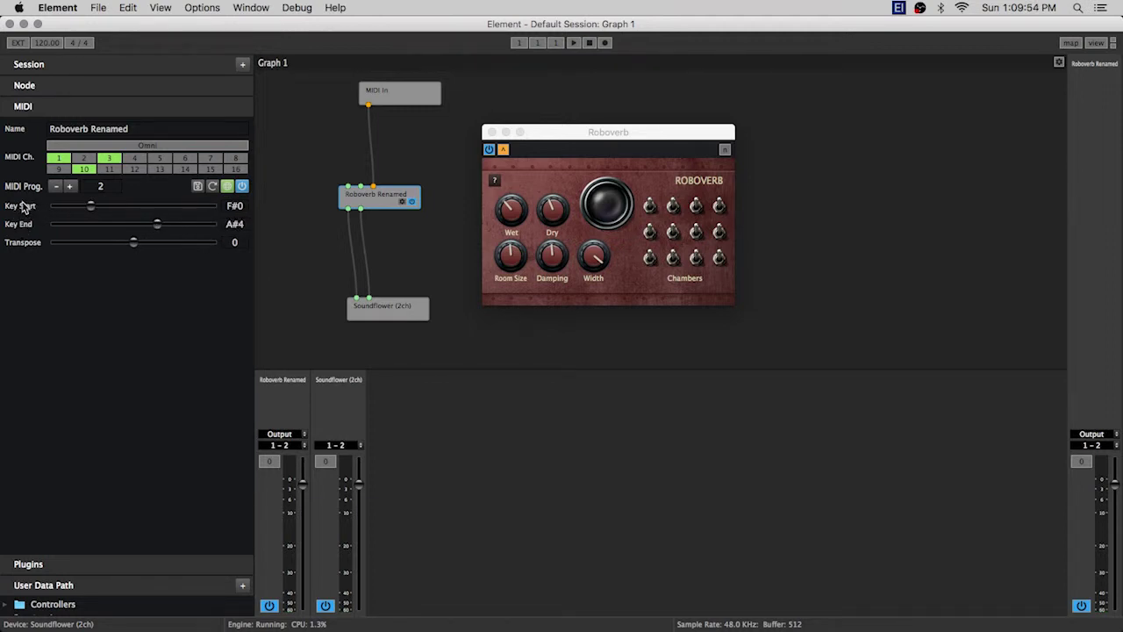
left_click_drag(90, 207, 108, 209)
left_click(165, 225)
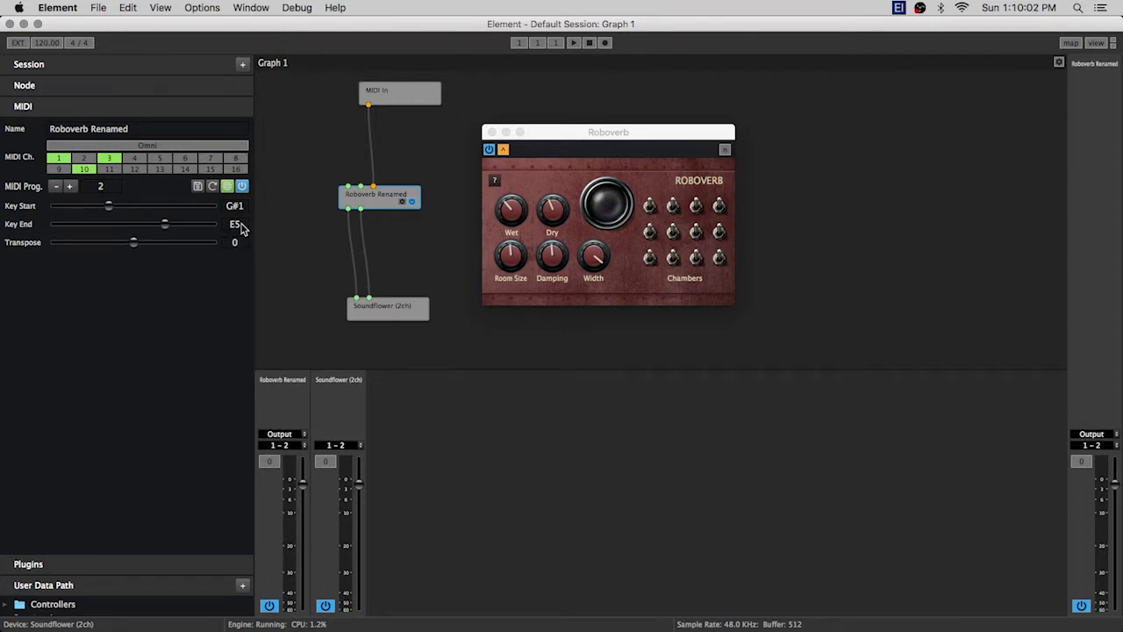
left_click_drag(110, 207, 51, 210)
left_click_drag(165, 224, 146, 225)
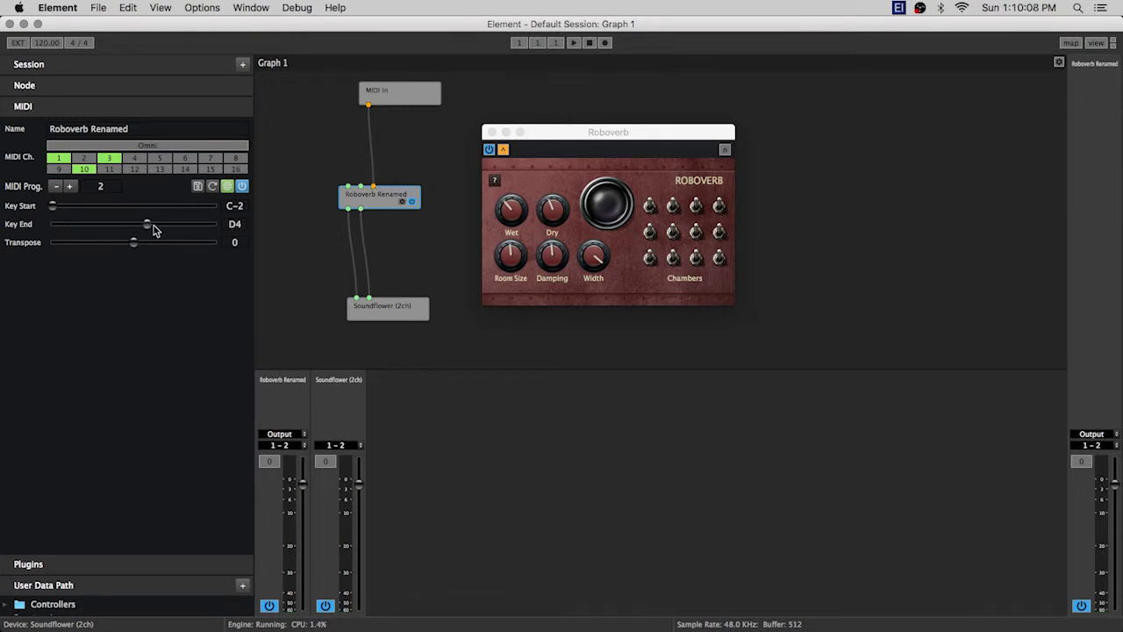
left_click_drag(146, 223, 115, 225)
- Try transpose values of -5, 1 and 0, finally raising Transpose to 3
left_click_drag(132, 243, 146, 243)
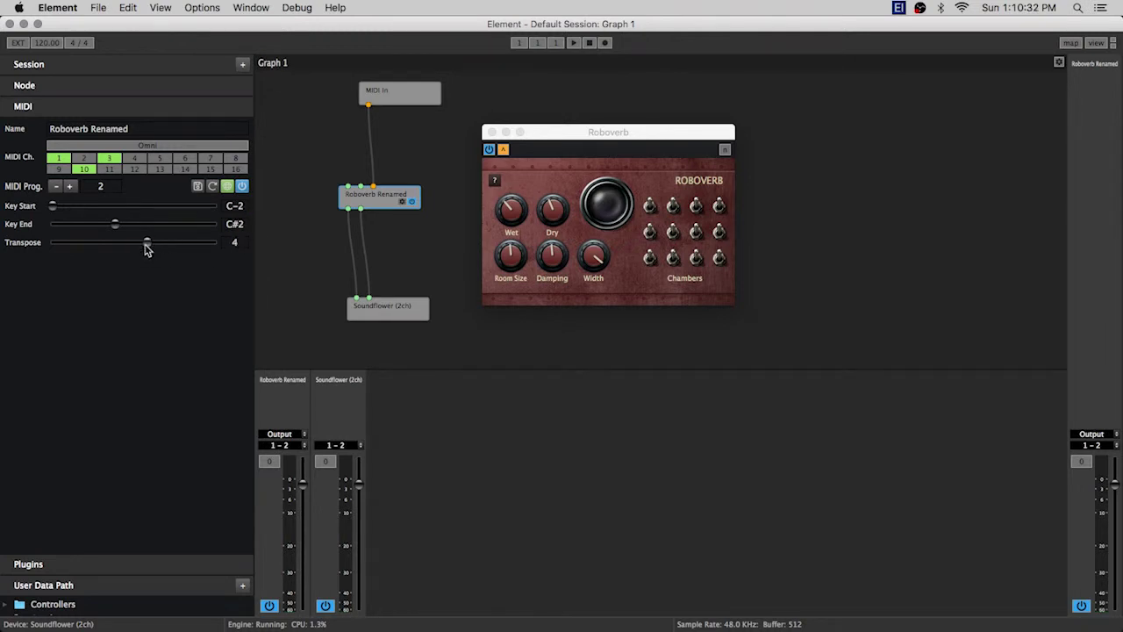
left_click_drag(147, 243, 102, 247)
left_click_drag(108, 248, 140, 246)
left_click_drag(140, 243, 133, 243)
left_click_drag(133, 243, 157, 247)
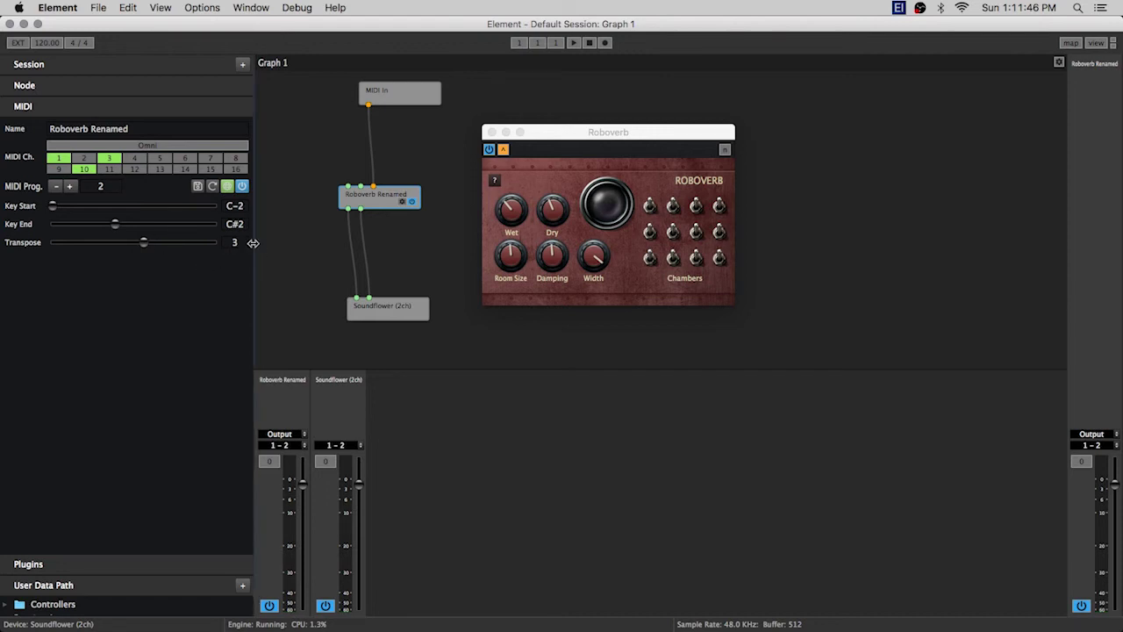
left_click_drag(253, 242, 235, 243)
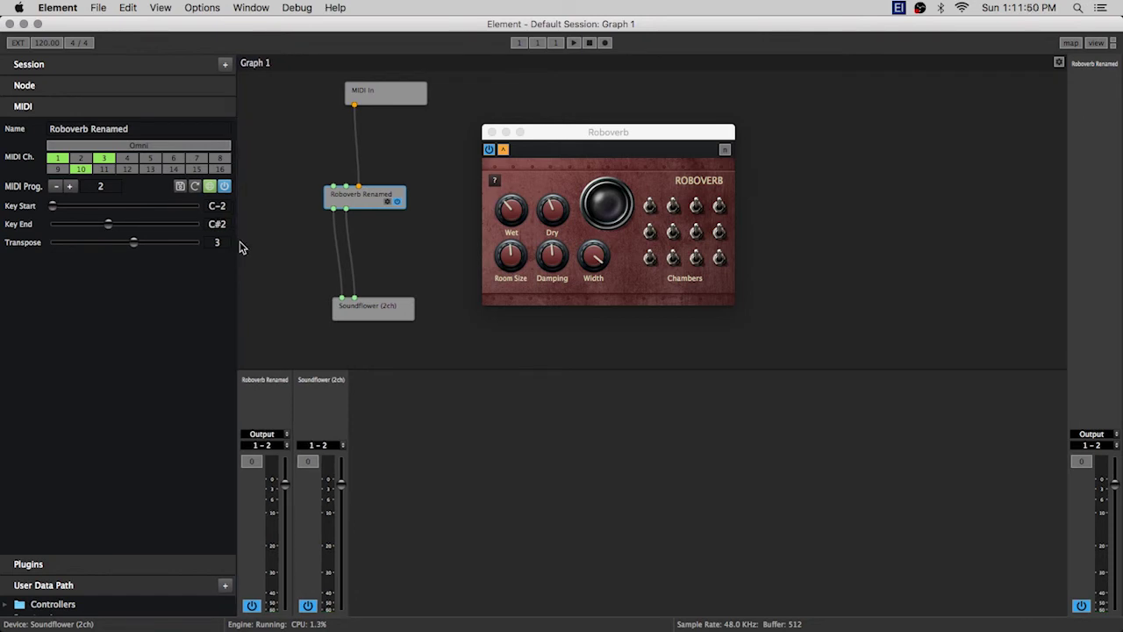
- Move the Roboverb plugin window slightly to the left
left_click_drag(604, 130, 591, 129)
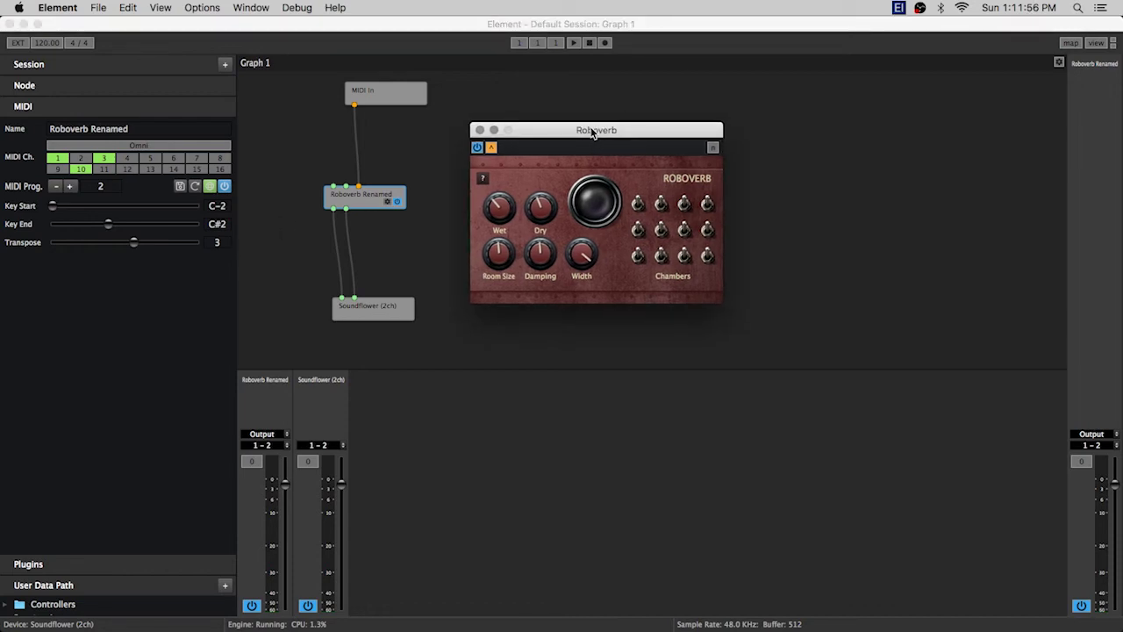